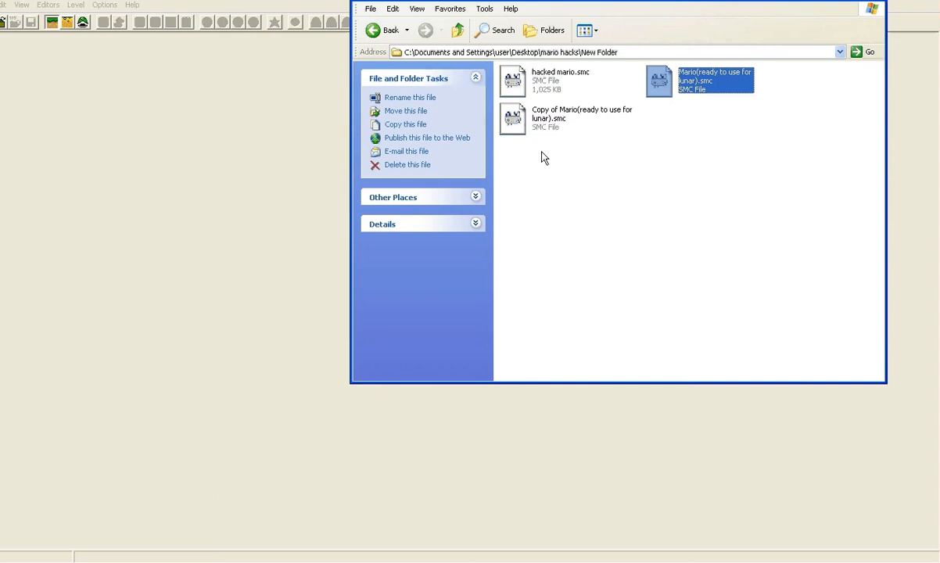
Rename the file "Copy of Mario(ready to use for lunar).smc" to YouTube.smc
left_click(552, 129)
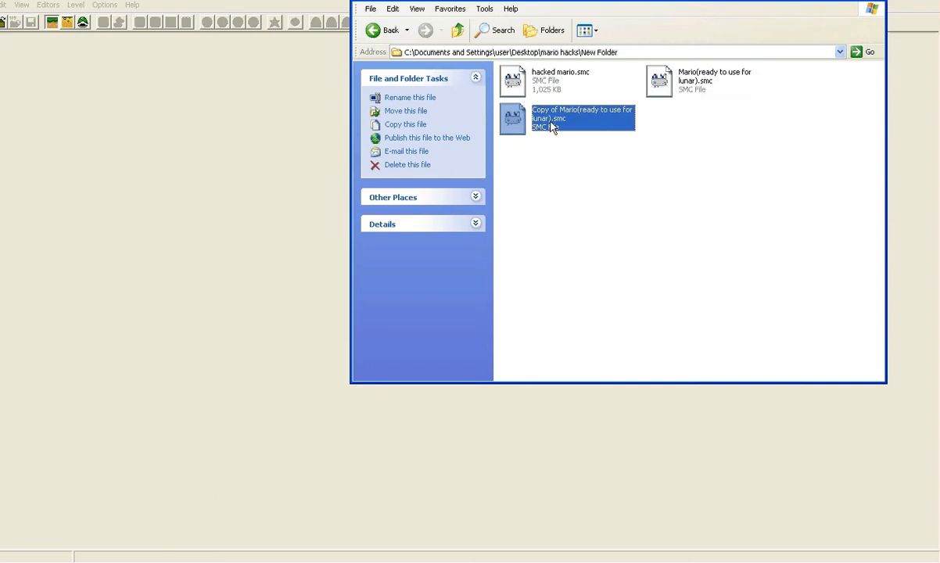
left_click(552, 127)
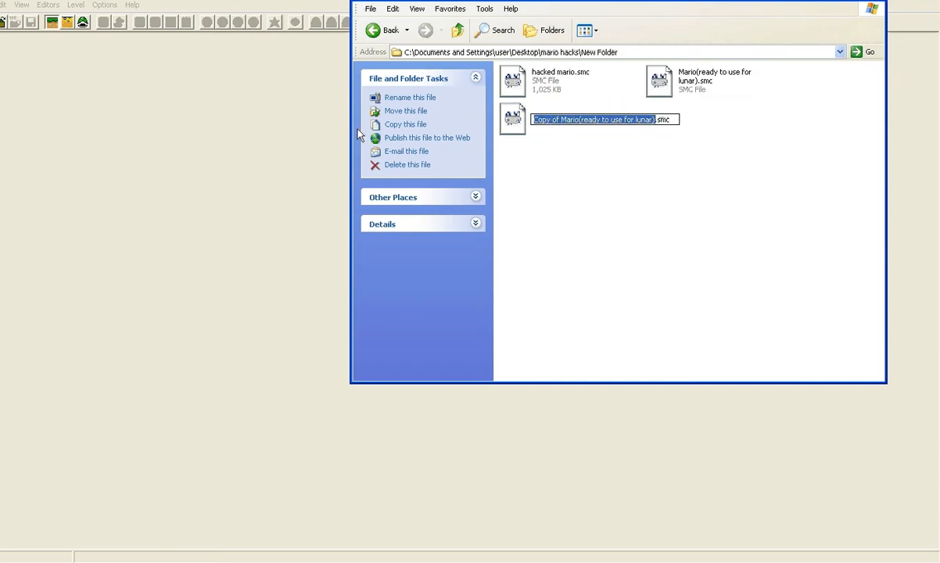
type("YouT")
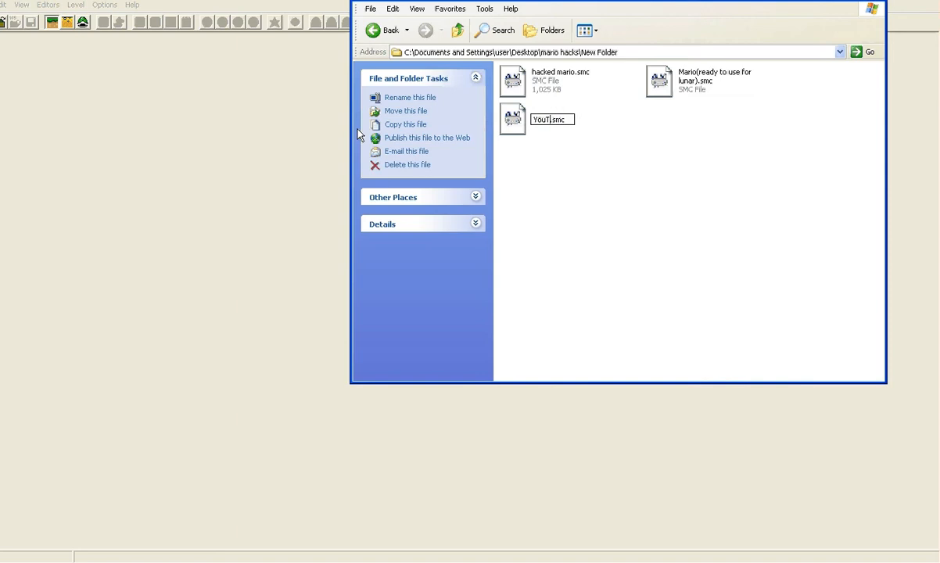
type("ube")
key("Return")
Switch to Lunar Magic and open the ROM YouTube.smc from the New Folder inside mario hacks
left_click(145, 190)
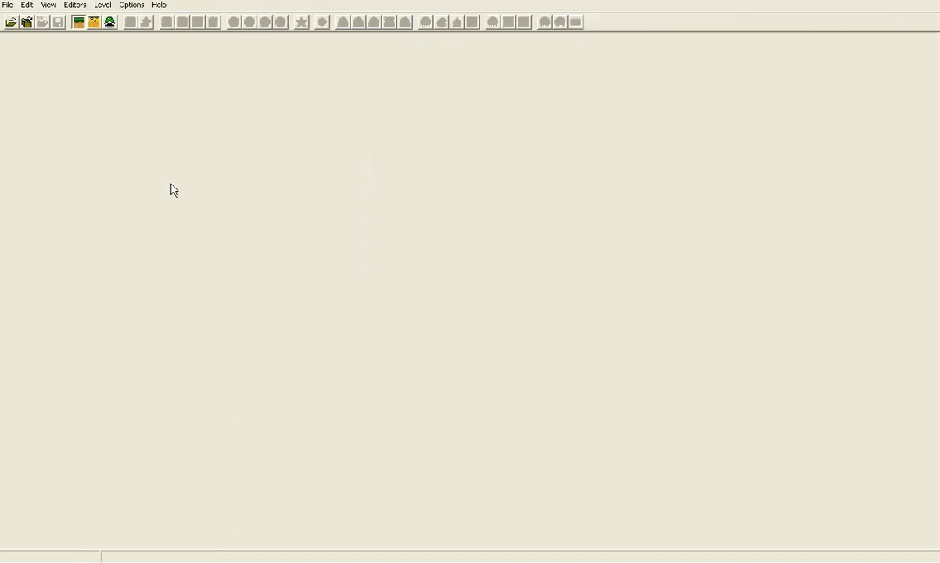
left_click(13, 24)
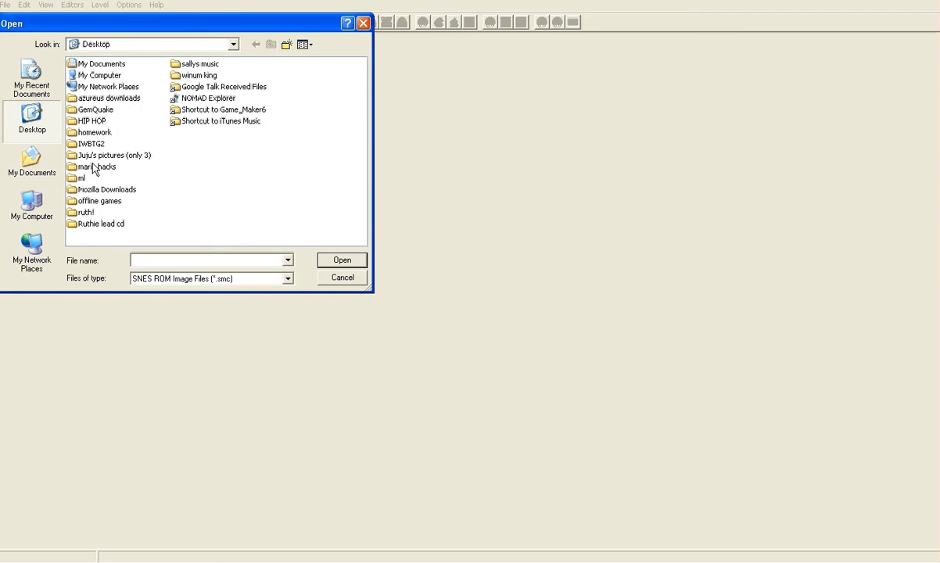
double_click(94, 168)
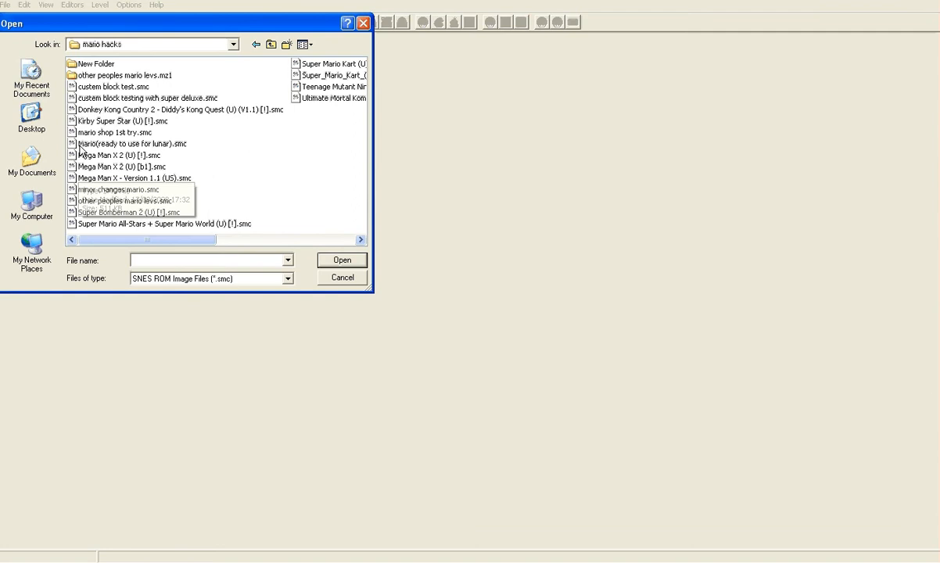
double_click(86, 64)
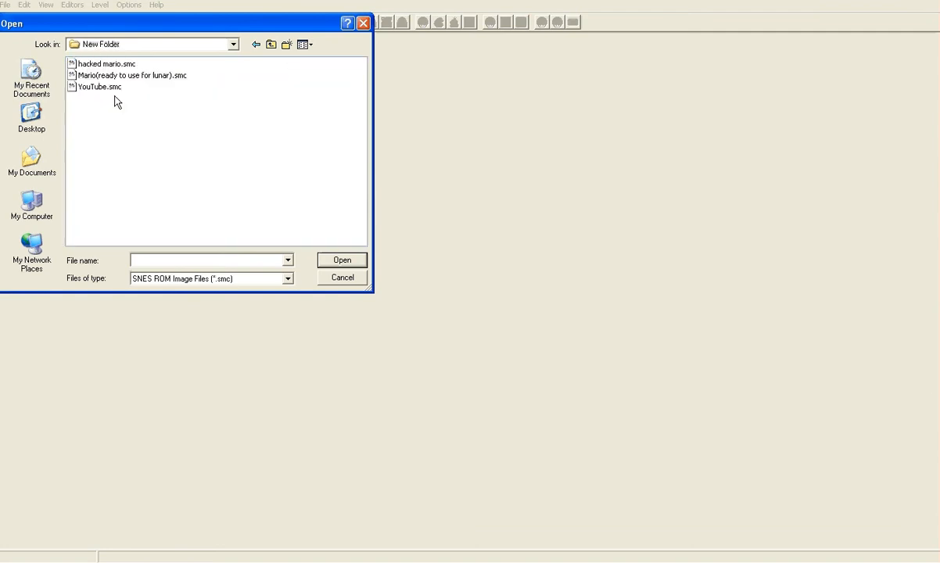
left_click(94, 87)
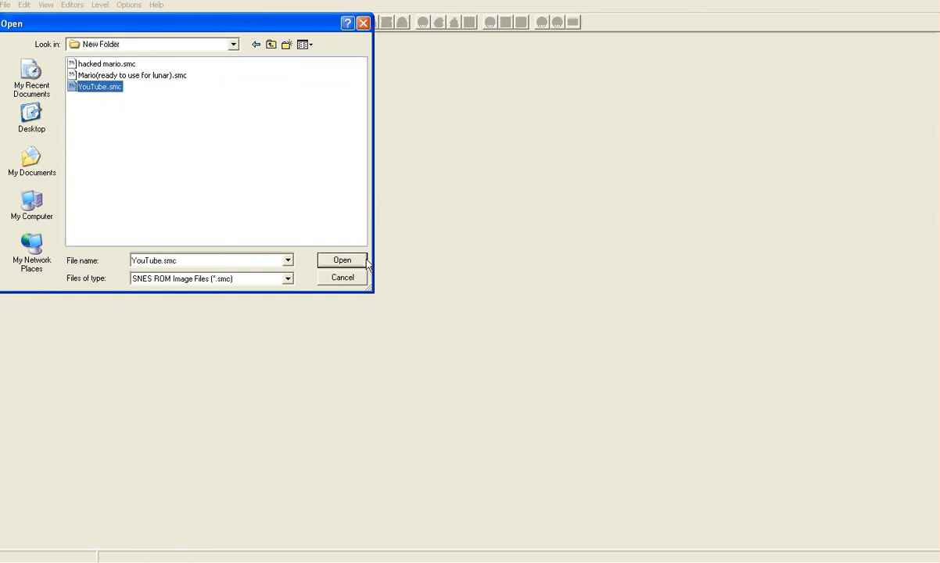
left_click(344, 260)
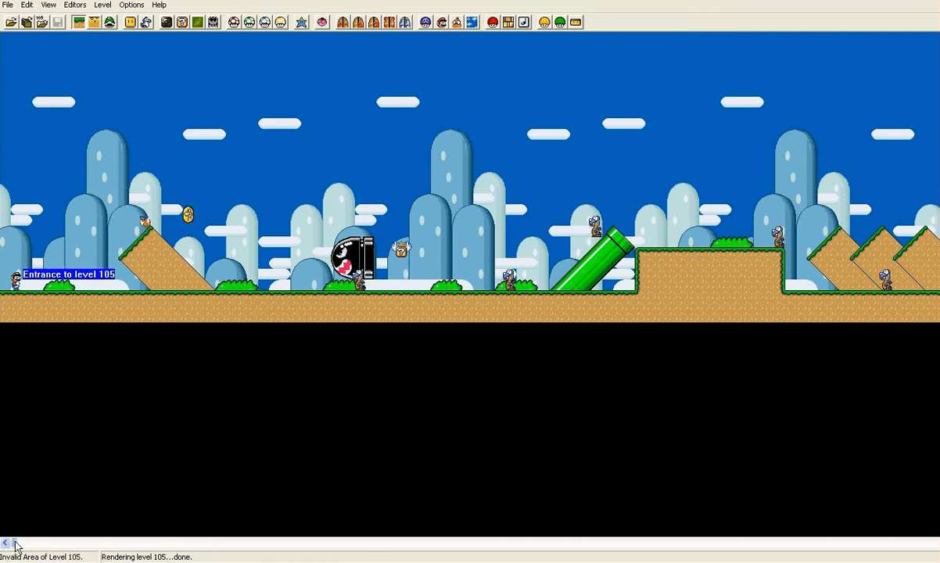
Open the Add Objects and Add Sprites windows and place them side by side, clear of the level's beginning
mouse_move(8, 543)
left_mouse_down()
mouse_move(274, 547)
mouse_move(9, 543)
left_mouse_up()
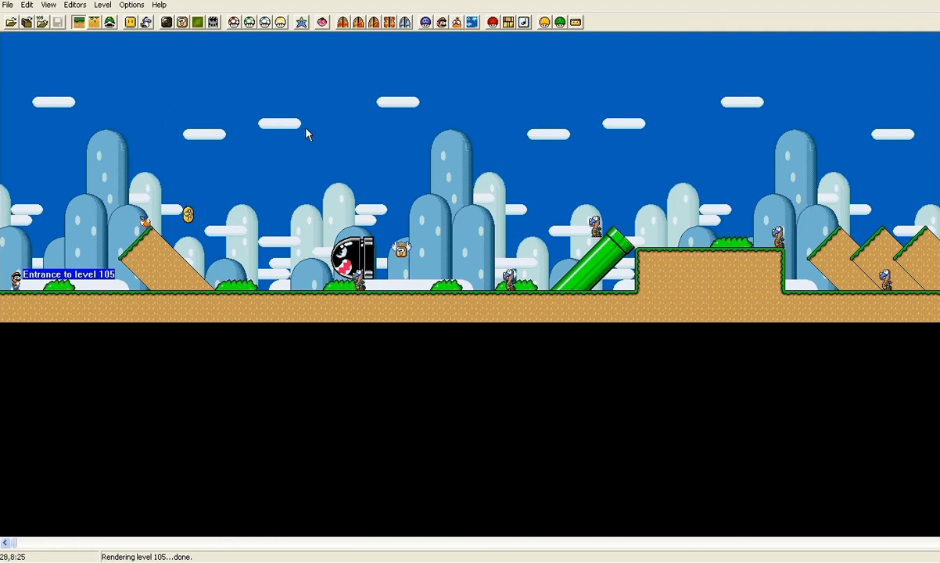
left_click(130, 24)
left_click(146, 22)
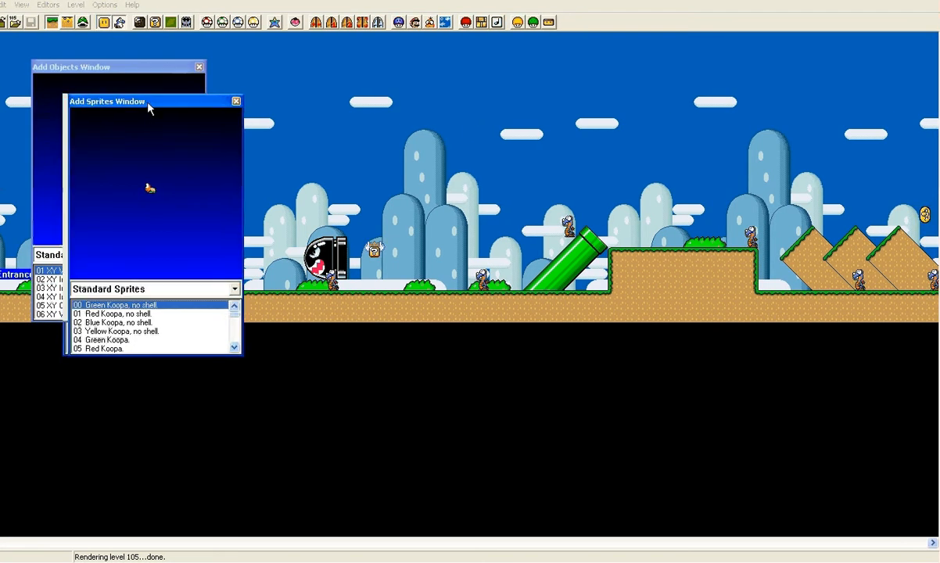
left_click_drag(148, 108, 828, 305)
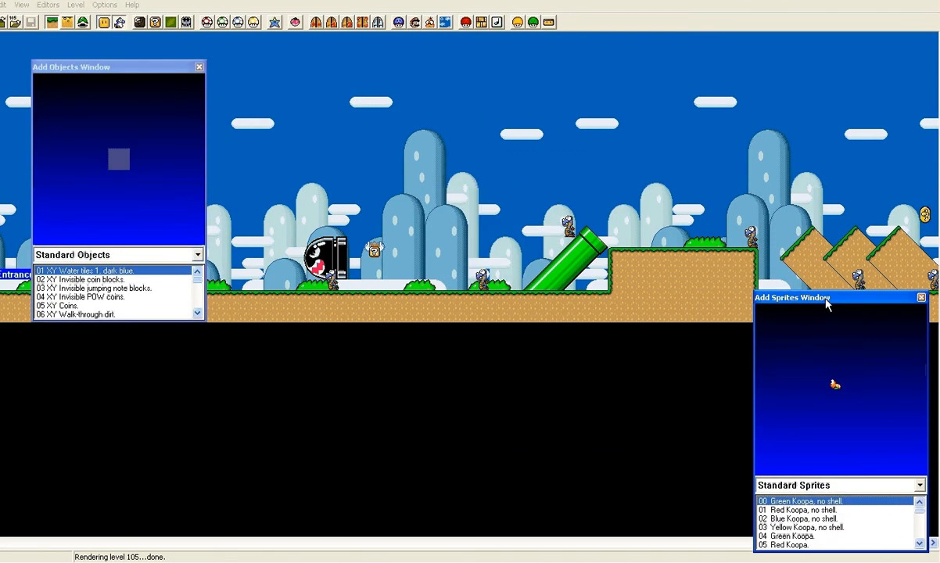
left_click_drag(165, 73, 690, 307)
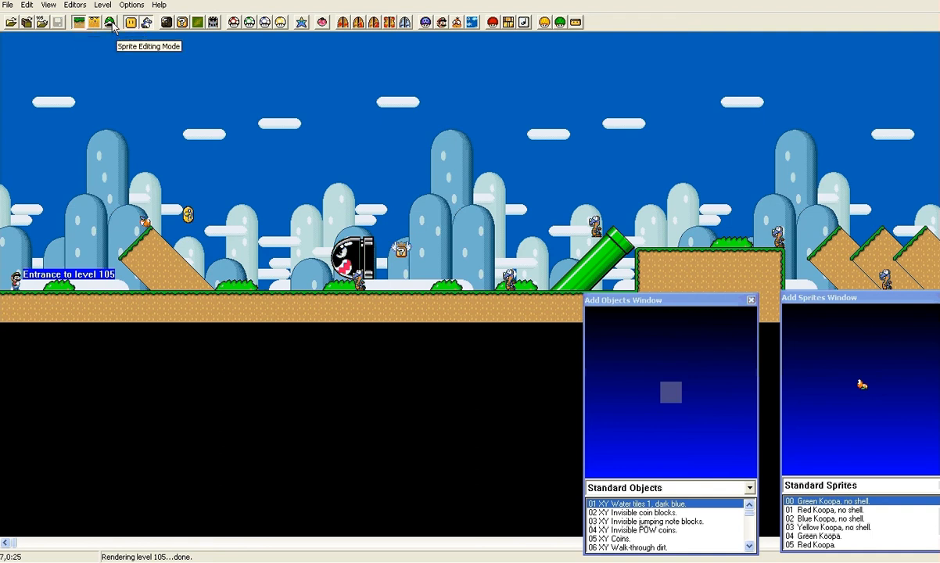
In sprite editing mode, delete the sprites from the first slope through the flying question block, including the large bullet
left_click(110, 25)
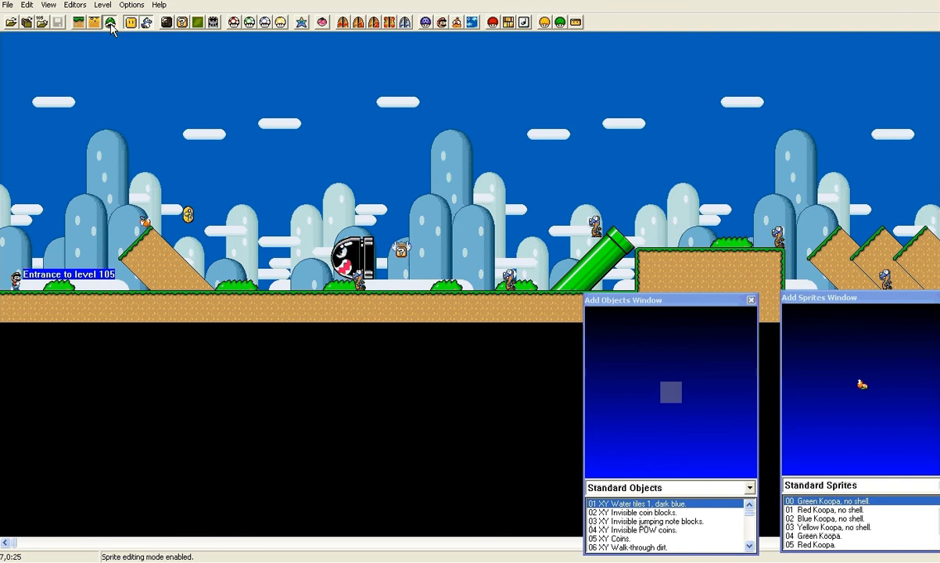
left_click(145, 221)
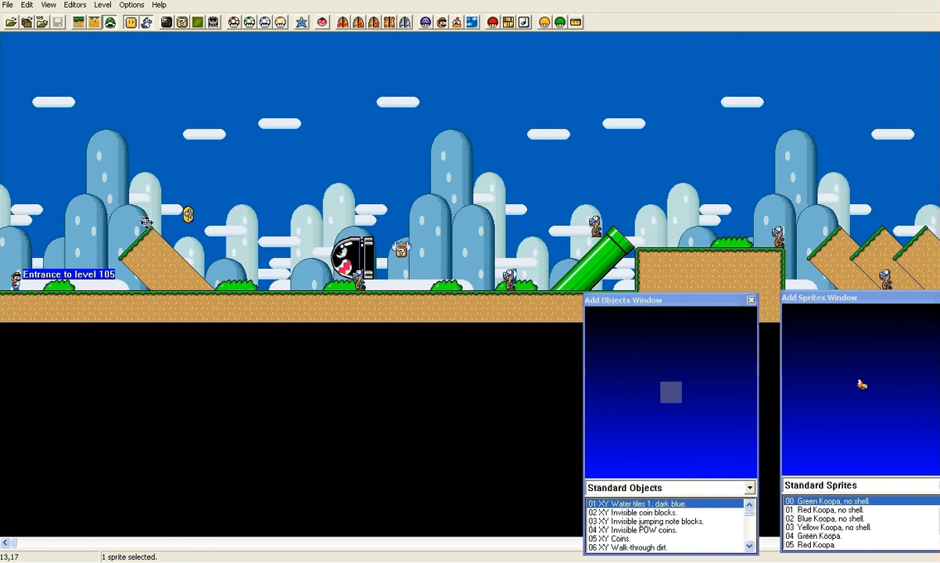
left_click(79, 22)
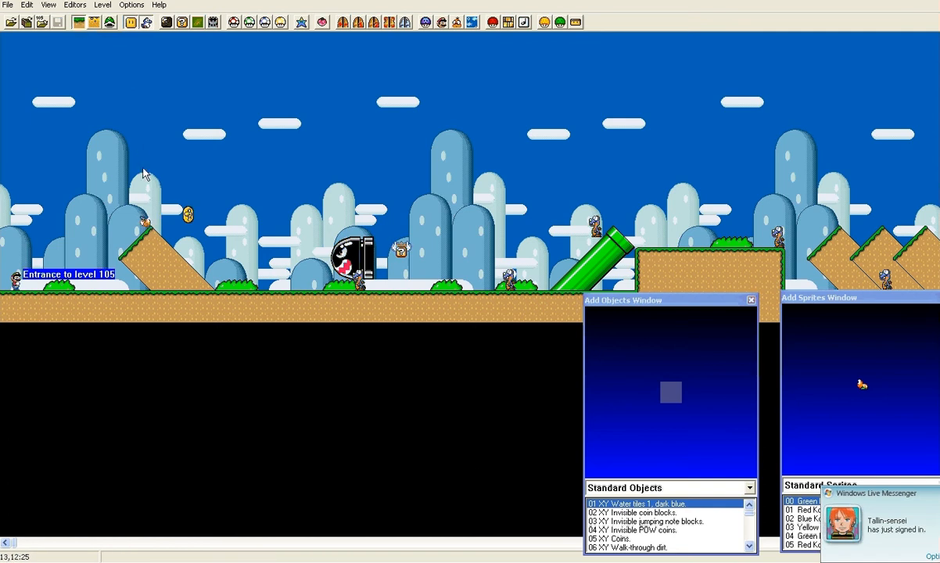
left_click(110, 22)
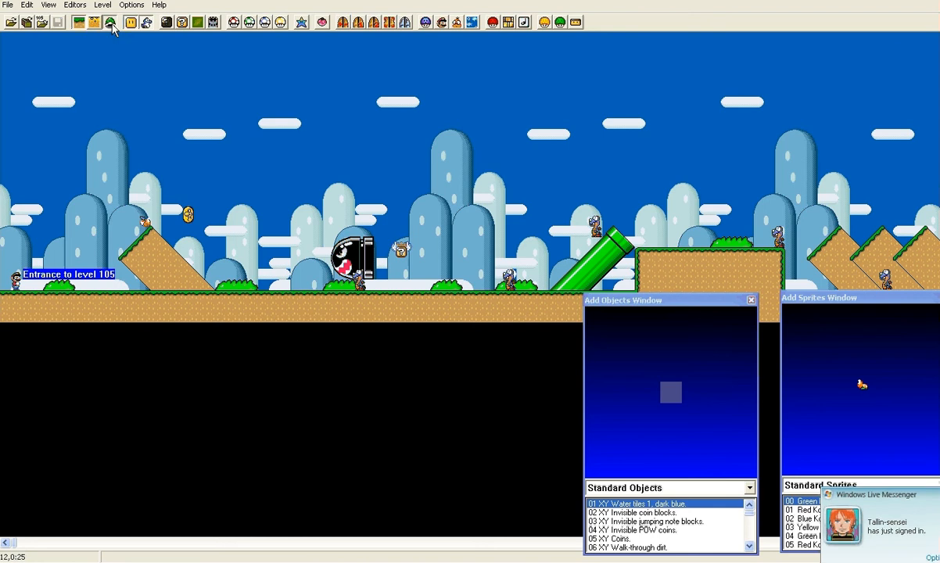
left_click_drag(97, 96, 444, 293)
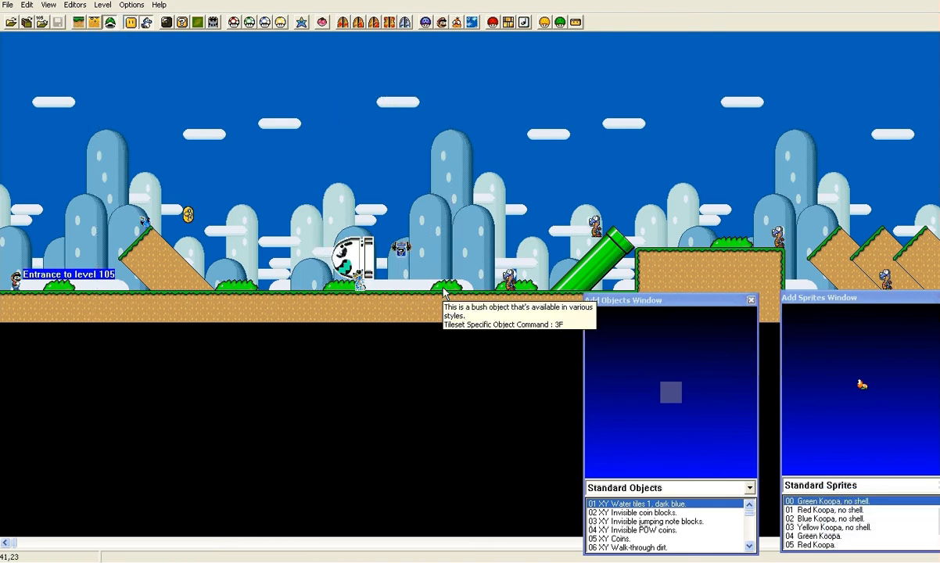
key("Delete")
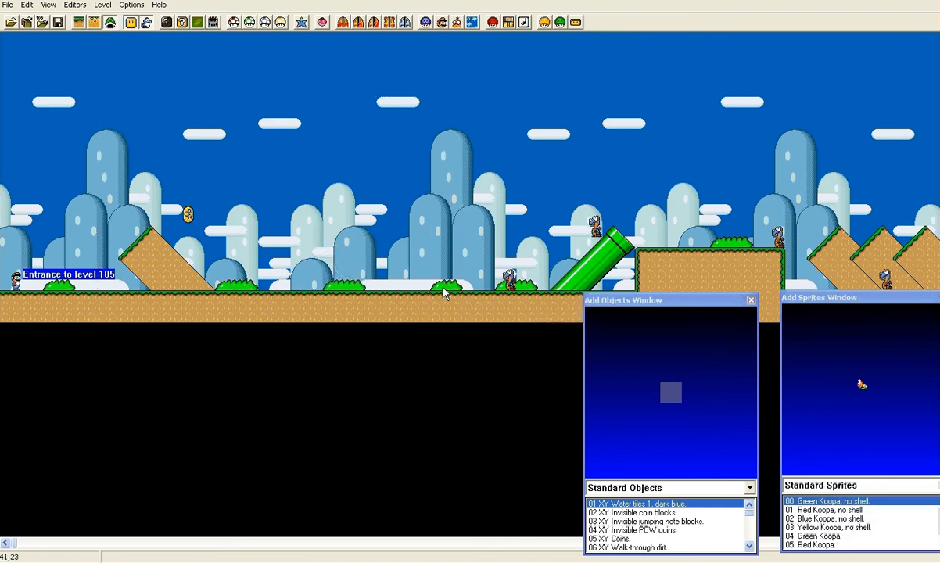
In Layer 1 editing mode, add a 0D Grey cement blocks object on the ground just past the first slope
left_click(79, 22)
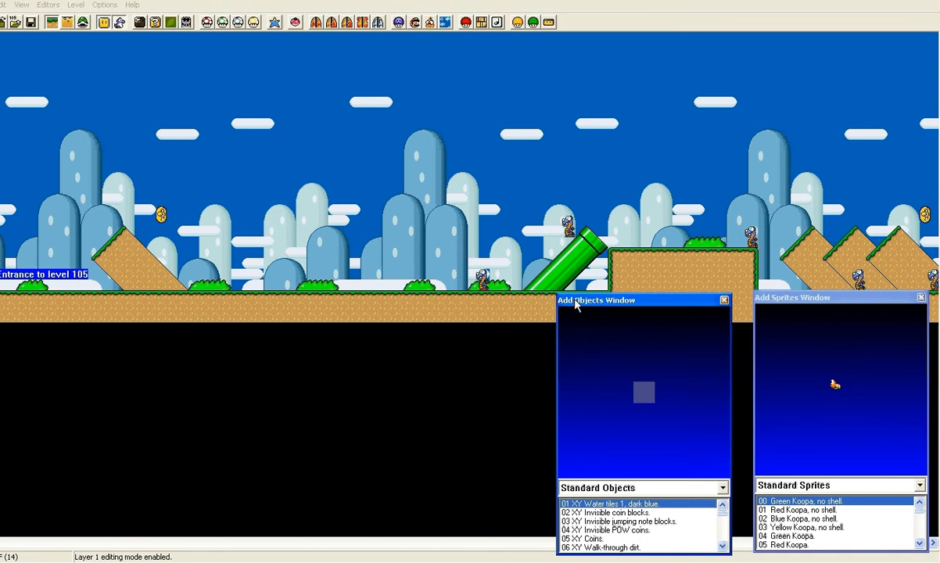
left_click(648, 531)
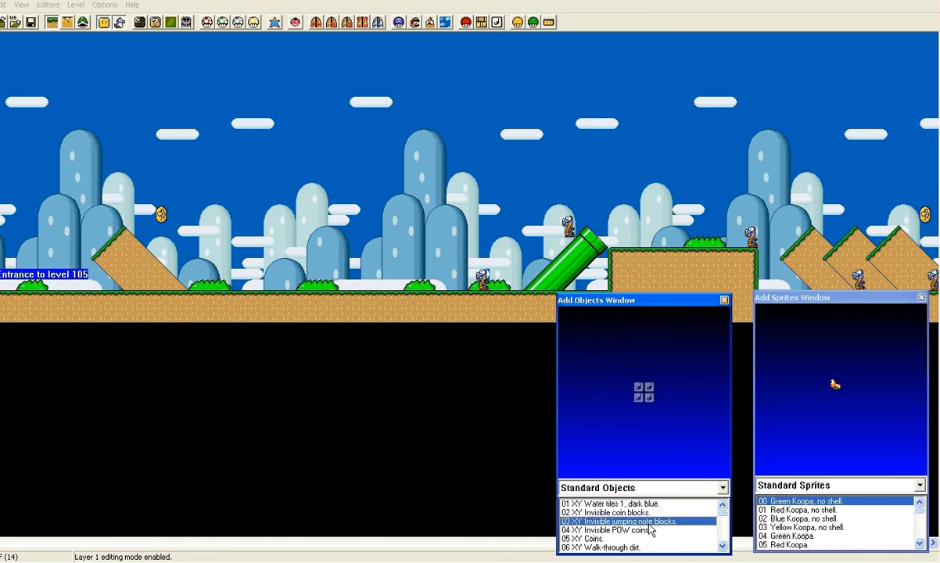
key("Down")
key("Down")
key("Down")
key("Down")
key("Down")
key("Down")
key("Down")
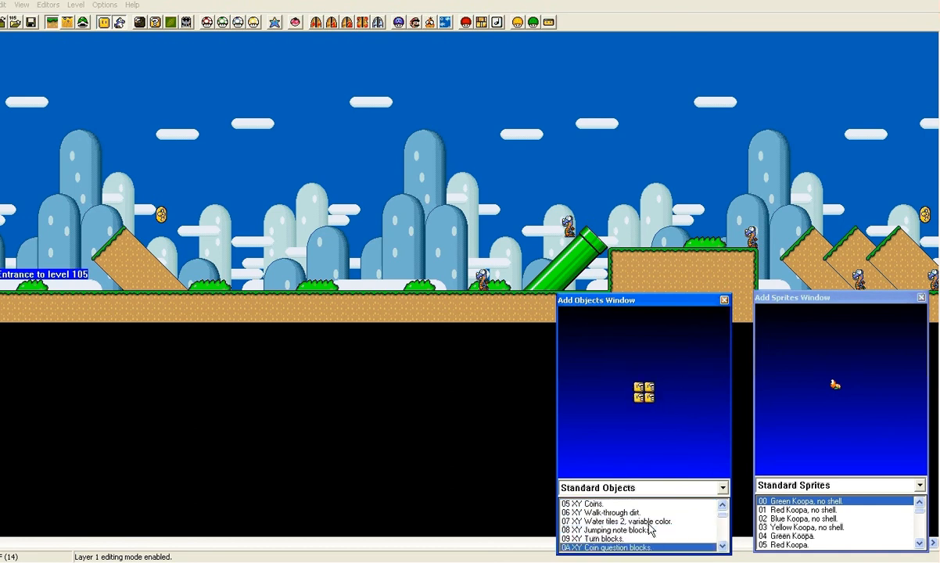
key("Down")
key("Down")
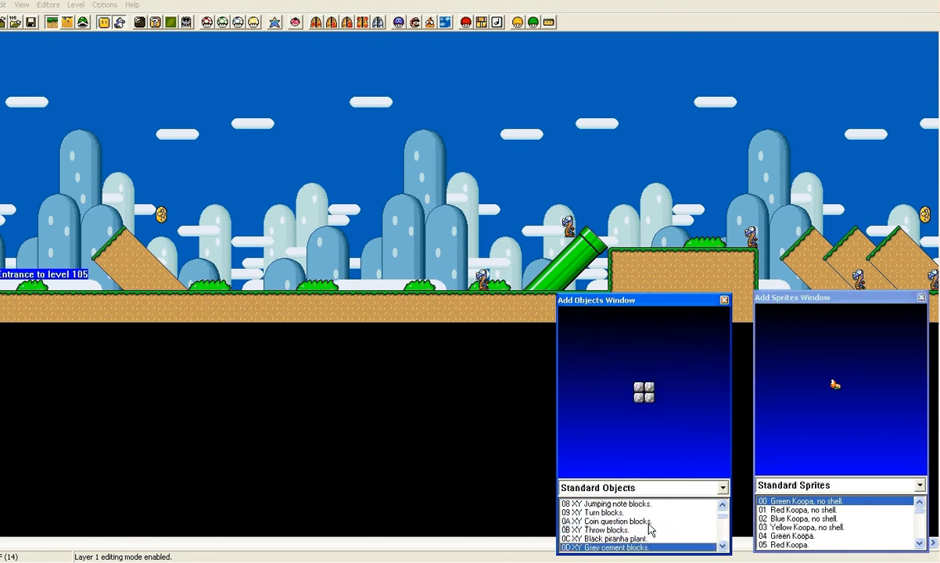
right_click(209, 252)
left_click_drag(237, 256, 286, 276)
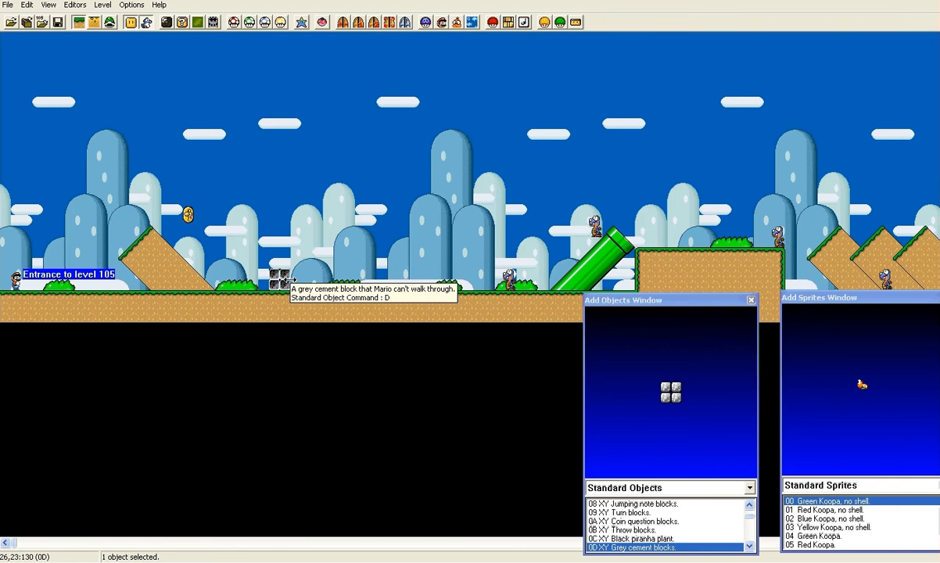
Enlarge the grey cement block object to about 11 by 14 blocks, standing on the ground past the first slope
left_click_drag(287, 280, 385, 259)
left_click_drag(320, 286, 342, 288)
left_click(222, 194)
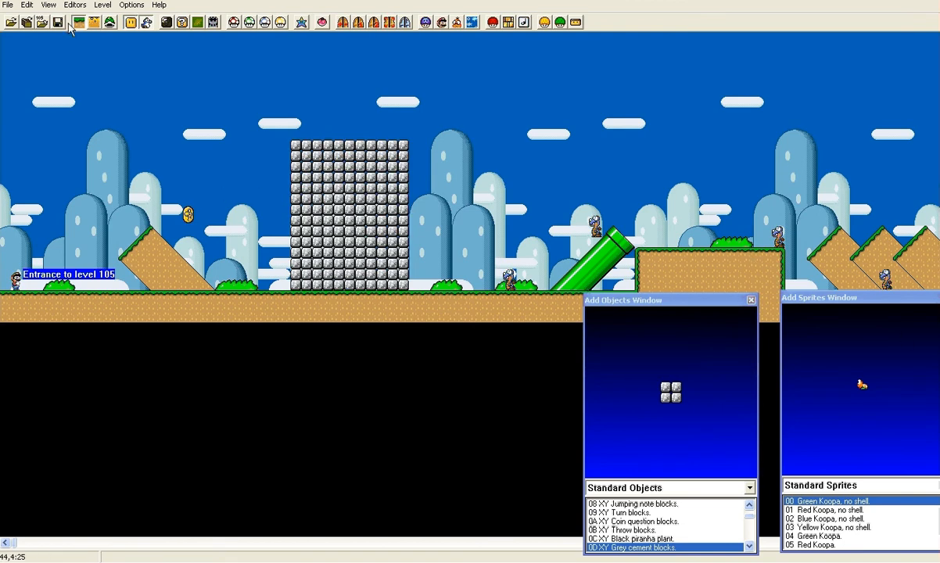
In sprite editing mode, add a 06 Blue Koopa sprite just above the lower part of the first slope
left_click(109, 23)
left_click(829, 519)
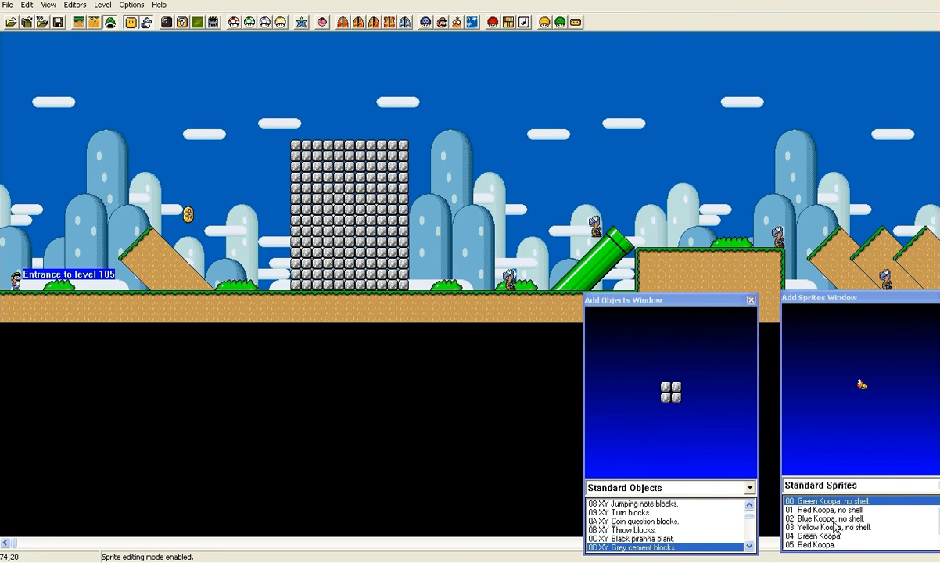
key("Down")
key("Down")
key("Down")
key("Down")
key("Down")
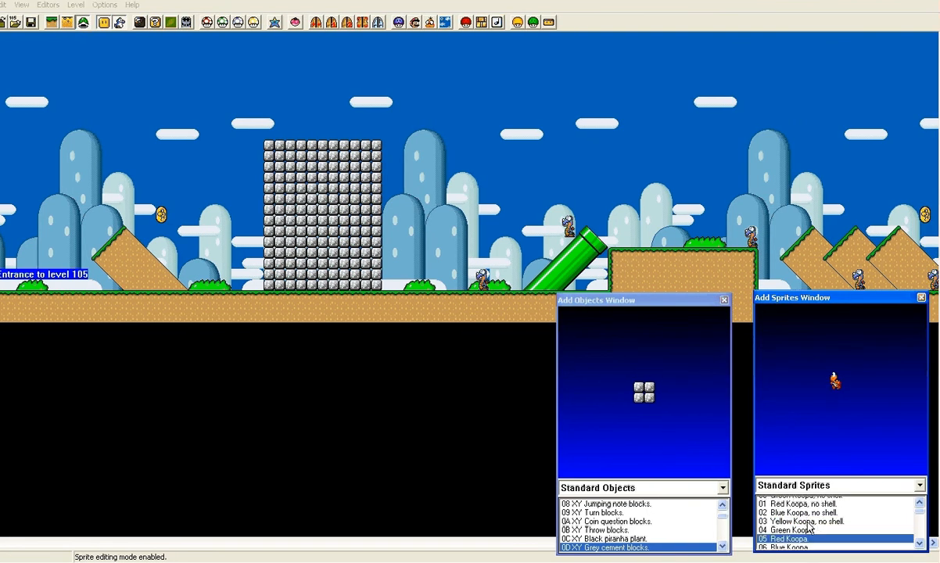
key("Up")
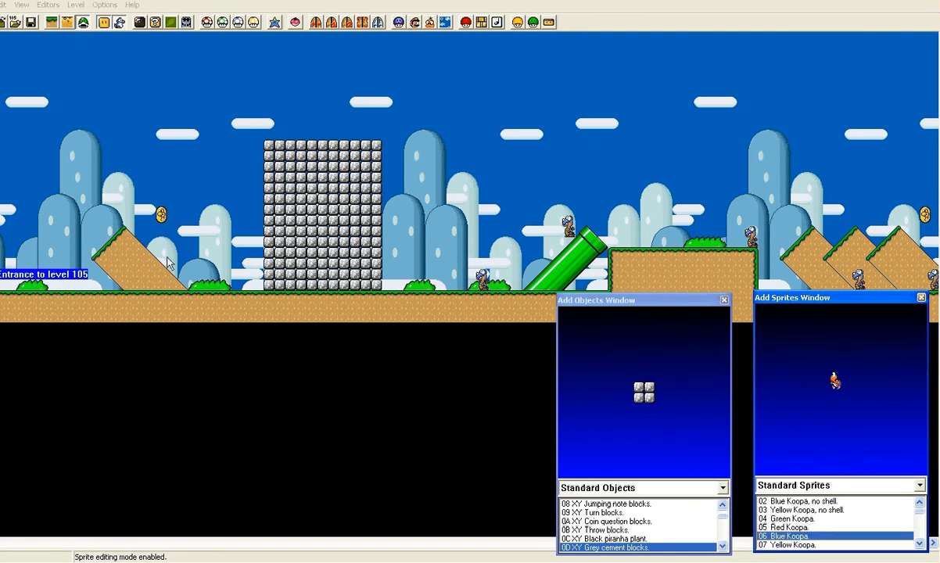
left_click(84, 23)
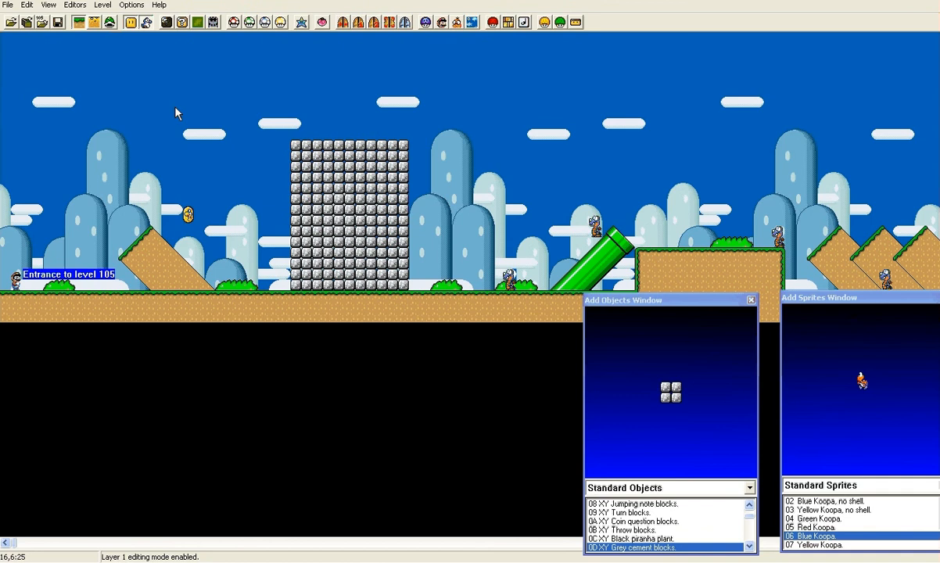
left_click(83, 22)
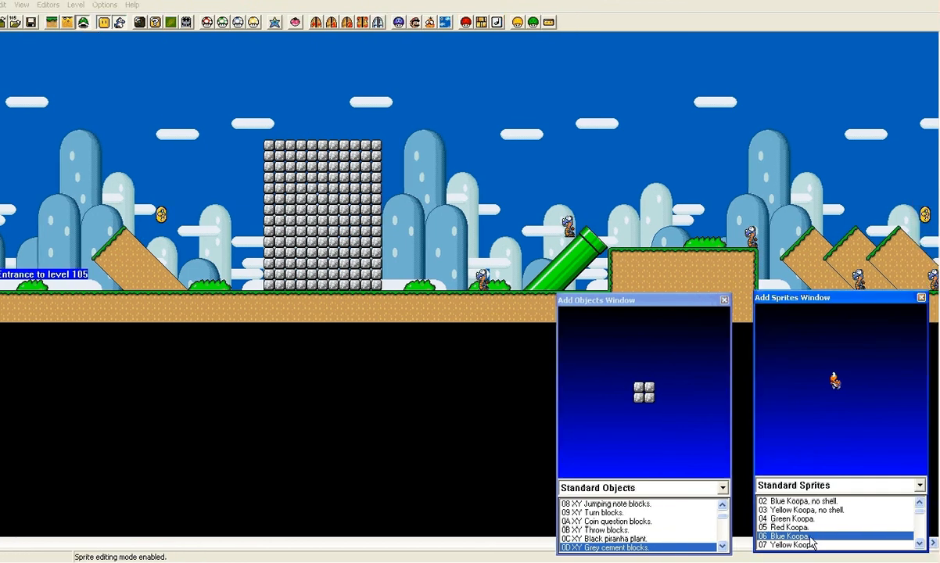
right_click(181, 242)
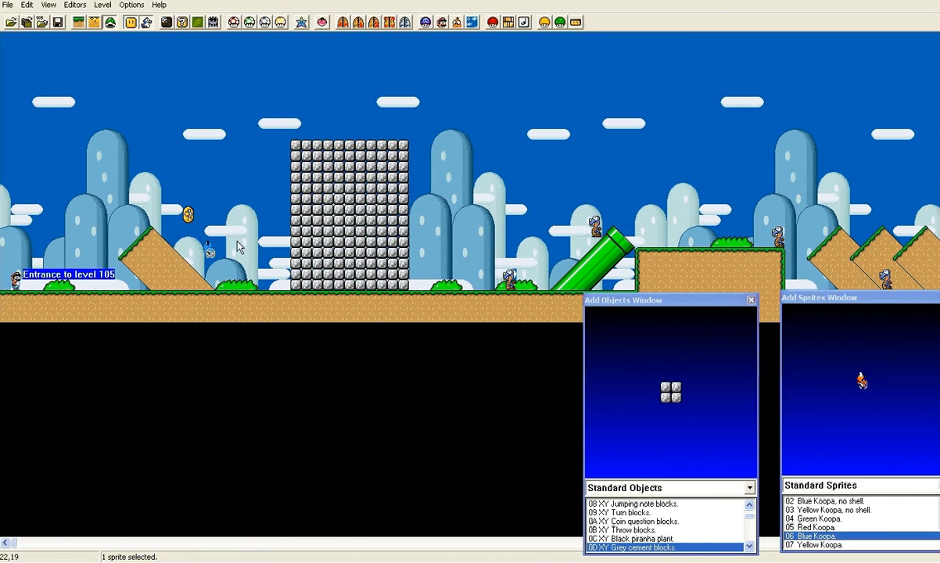
left_click(241, 247)
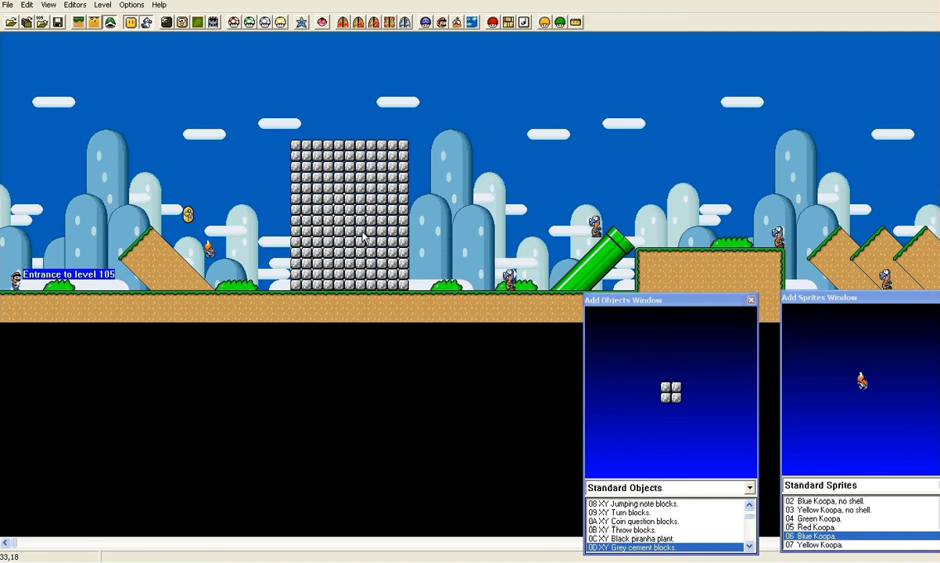
In Layer 1 editing mode, extend the grey cement wall to the level's upper edge with a second block section, adjusting its height
left_click(78, 22)
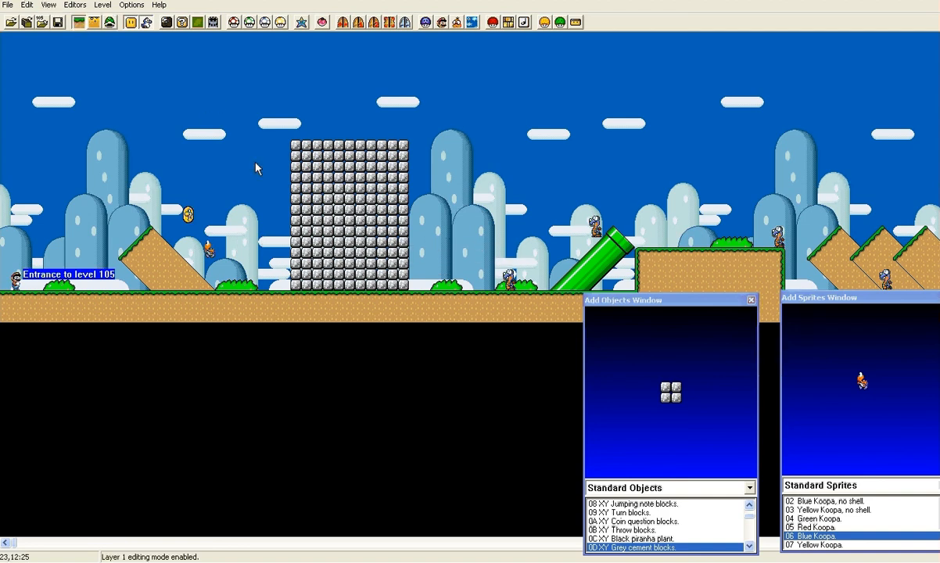
left_click(304, 209)
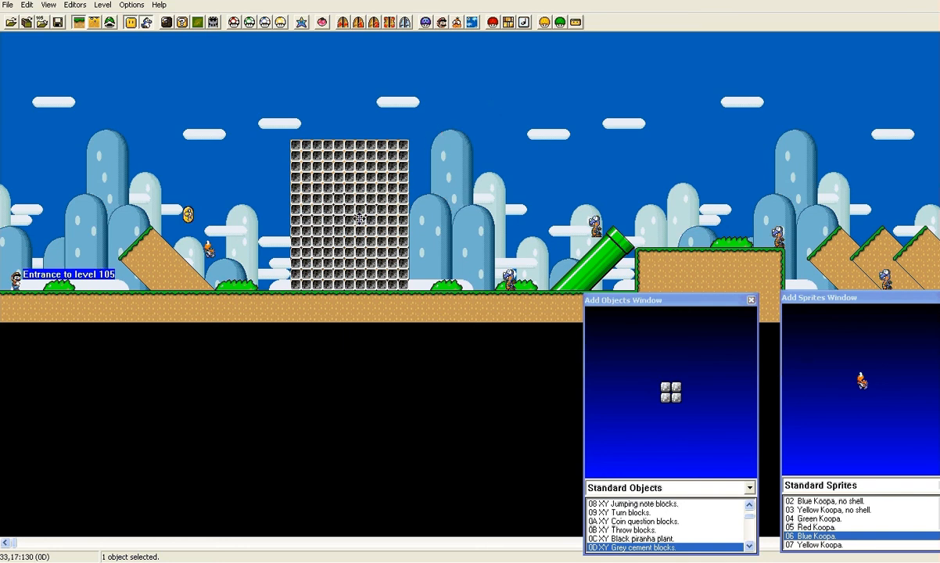
left_click_drag(355, 159, 343, 49)
key("shift+Up")
key("shift+Up")
key("shift+Up")
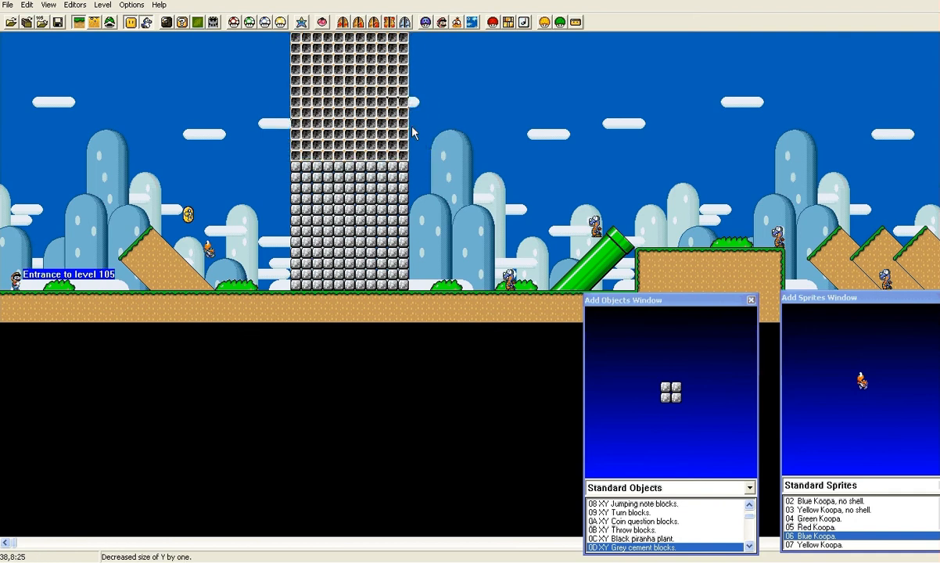
Shorten the upper cement block section to about 10 rows so it sits directly above the lower section
key("shift+Up")
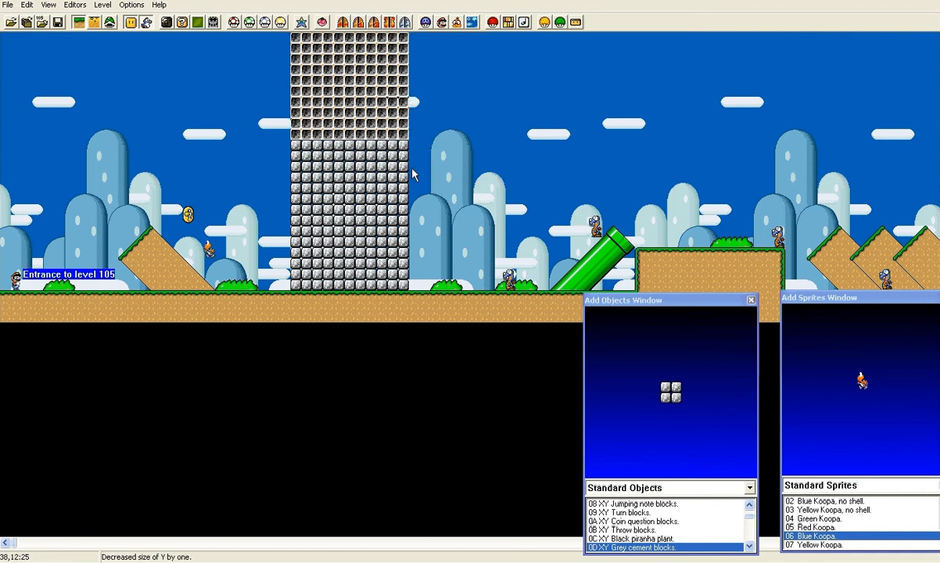
key("shift+Up")
key("shift+Down")
left_click(492, 139)
left_click(349, 92)
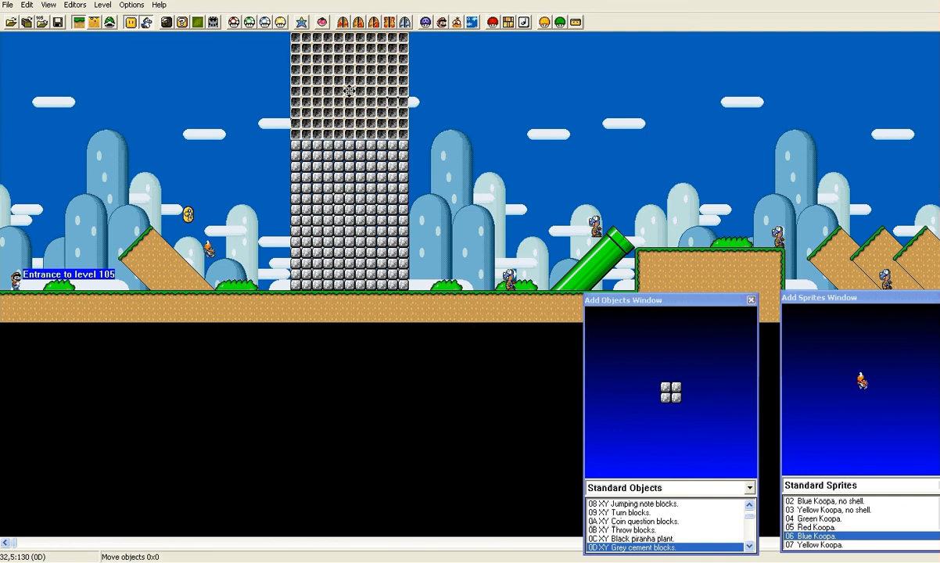
Move the upper cement section off the wall, over the open sky past it, and increase its height to about 14 blocks
left_click_drag(349, 91, 478, 123)
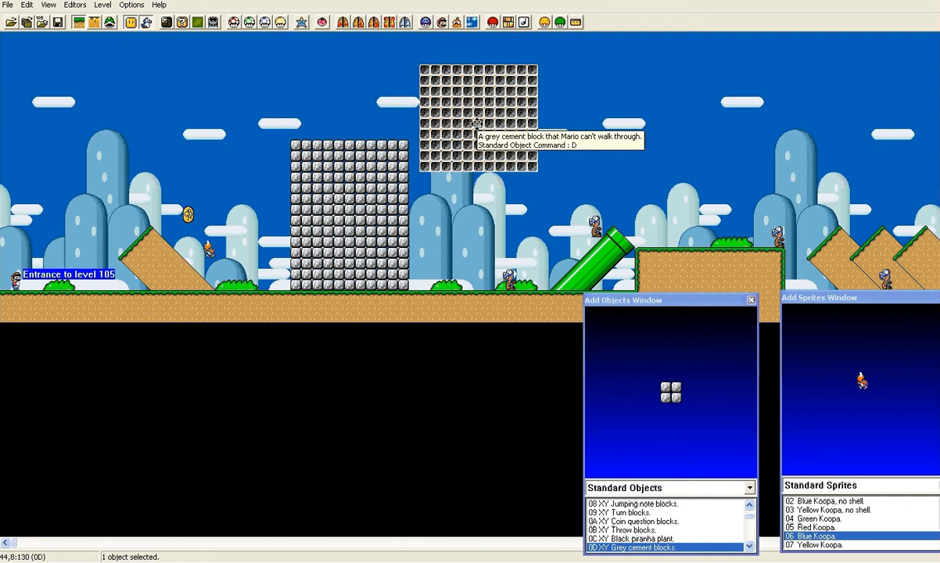
key("shift+Down")
key("shift+Down")
key("shift+Down")
key("shift+Down")
key("shift+Down")
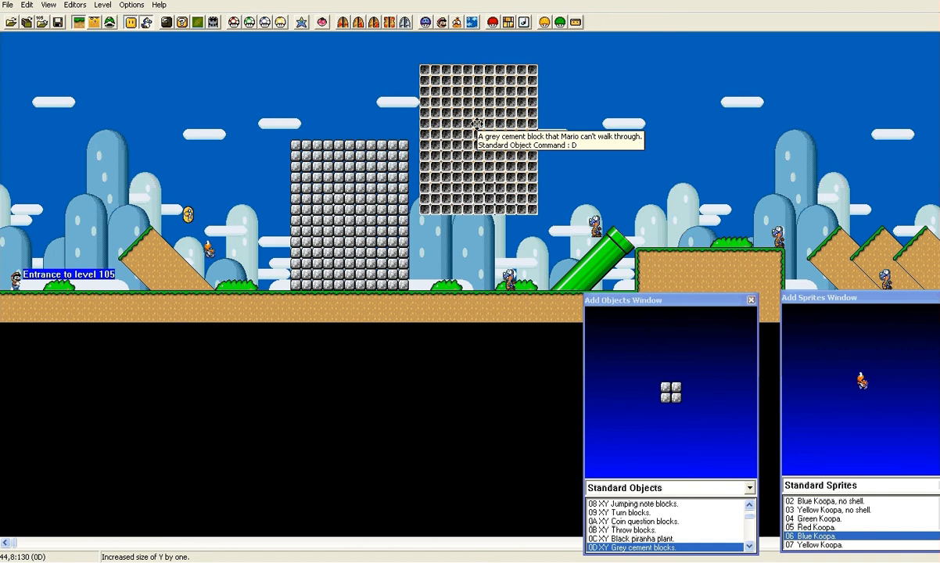
Reduce the detached cement section's height to about 10 blocks and place it back on top of the wall
key("shift+Up")
key("shift+Up")
key("shift+Up")
key("shift+Up")
left_click_drag(477, 123, 324, 73)
left_click(464, 116)
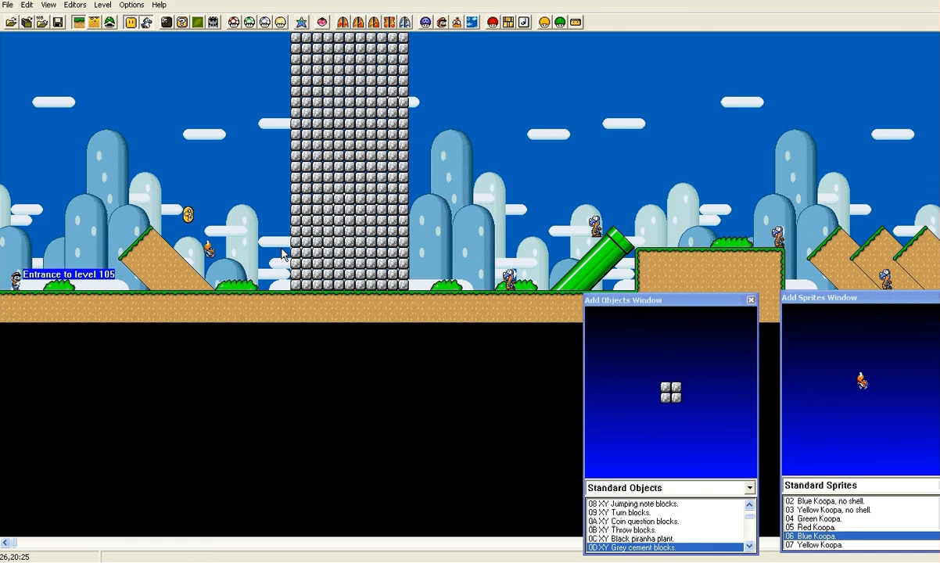
Save level 105 to the ROM and set snes9x.exe as the SNES emulator
left_click(59, 22)
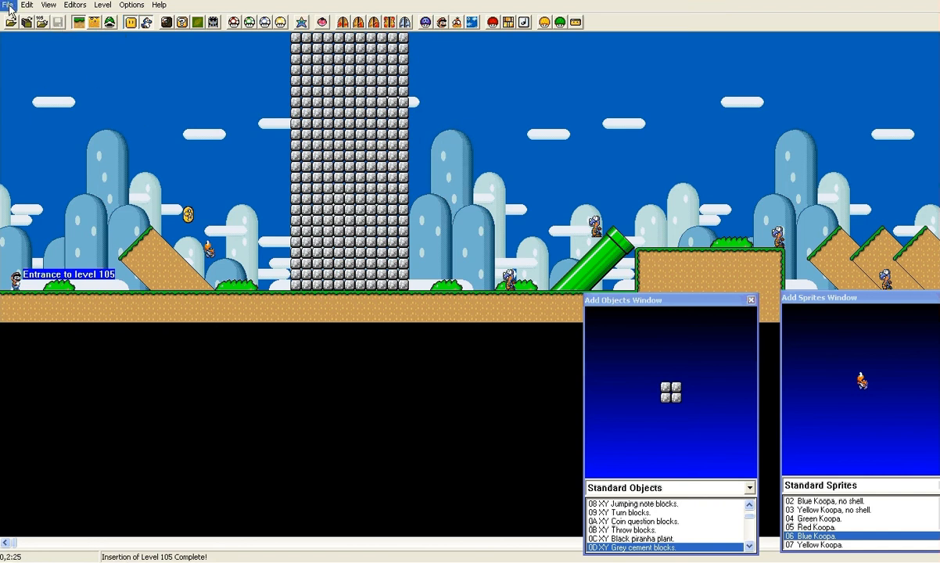
left_click(8, 6)
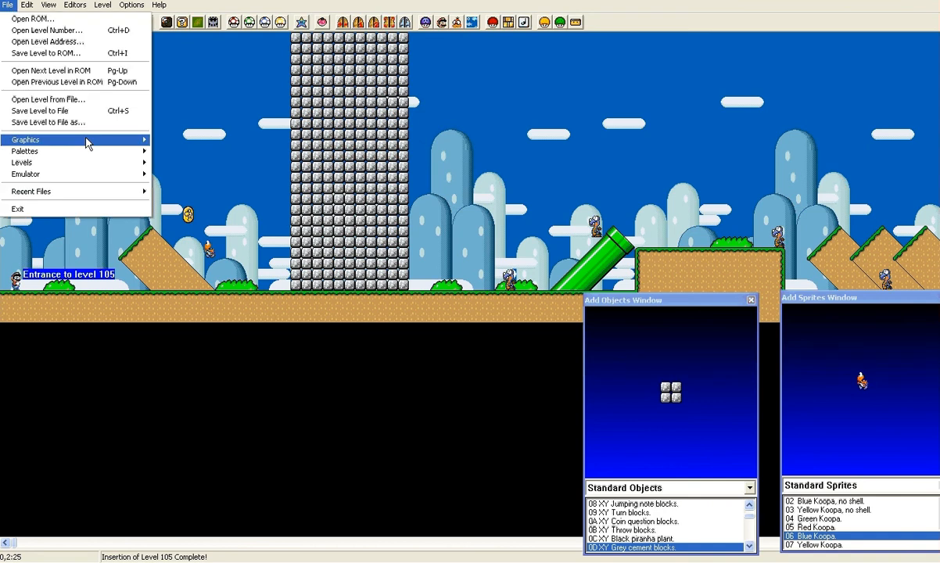
mouse_move(121, 179)
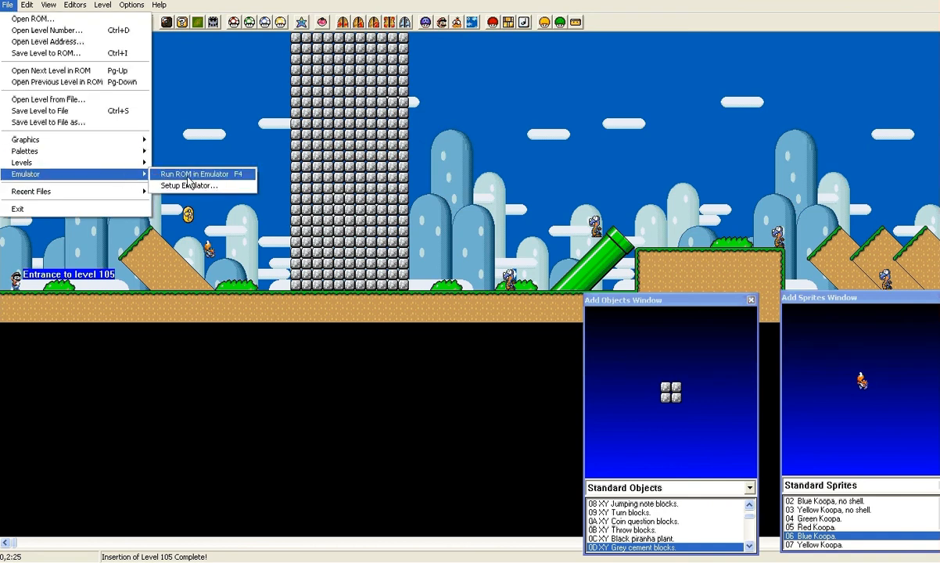
left_click(205, 187)
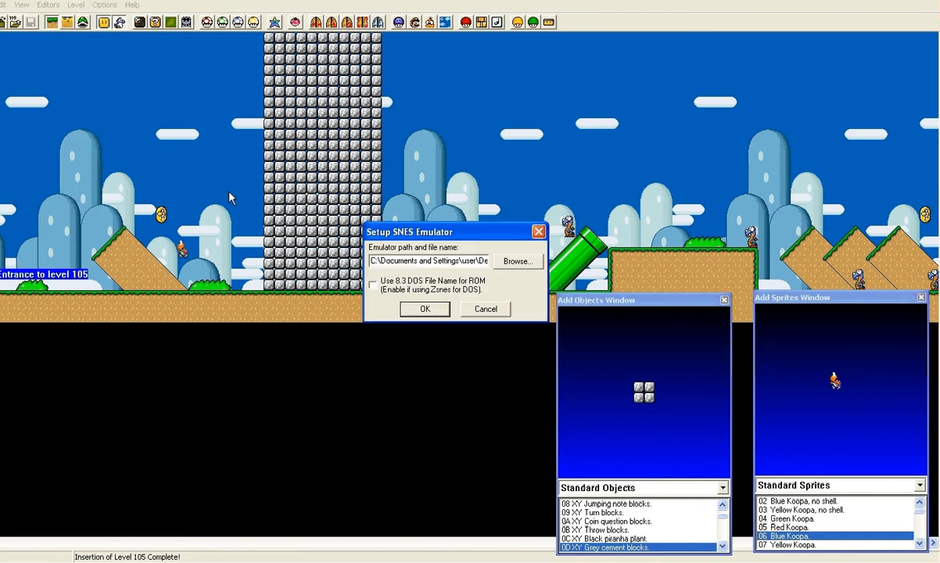
left_click(521, 266)
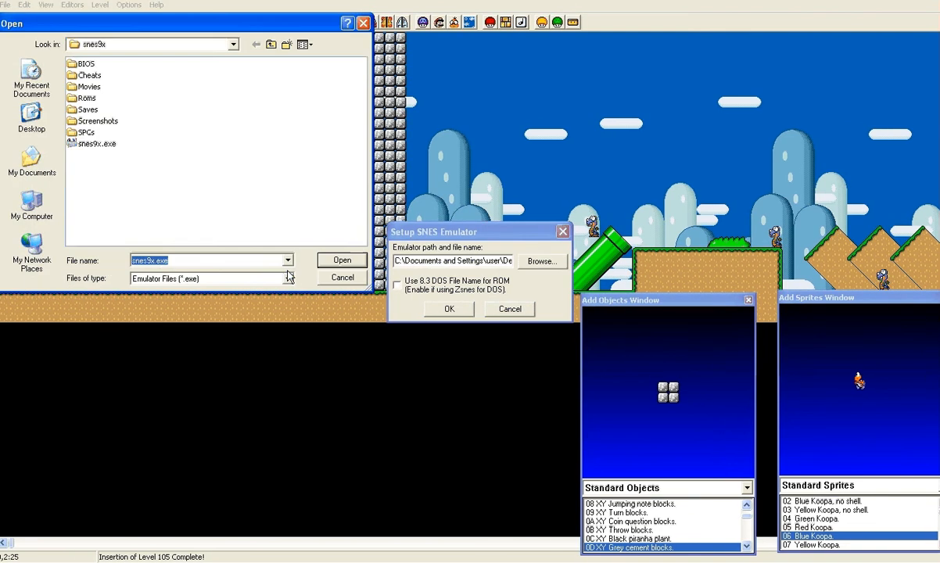
left_click(87, 144)
left_click(342, 260)
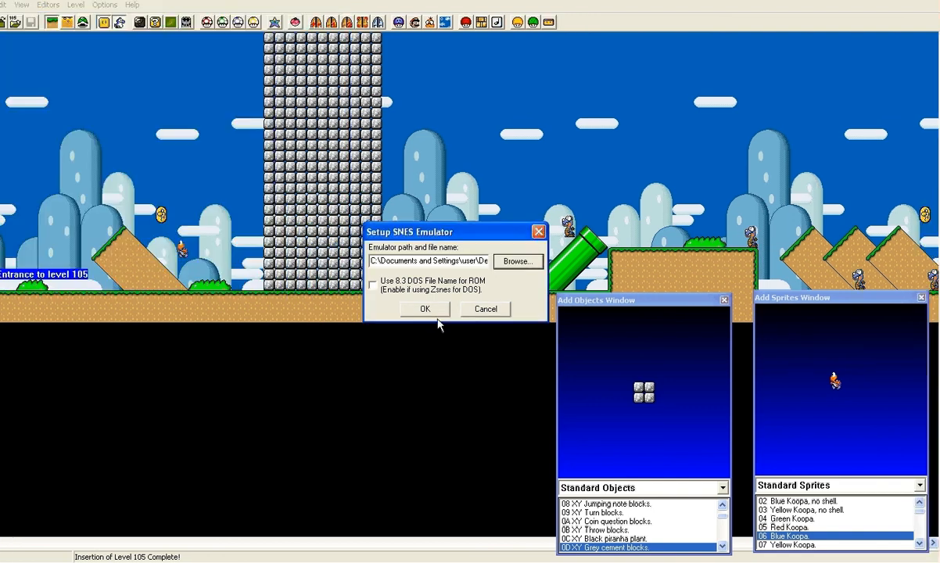
left_click(449, 309)
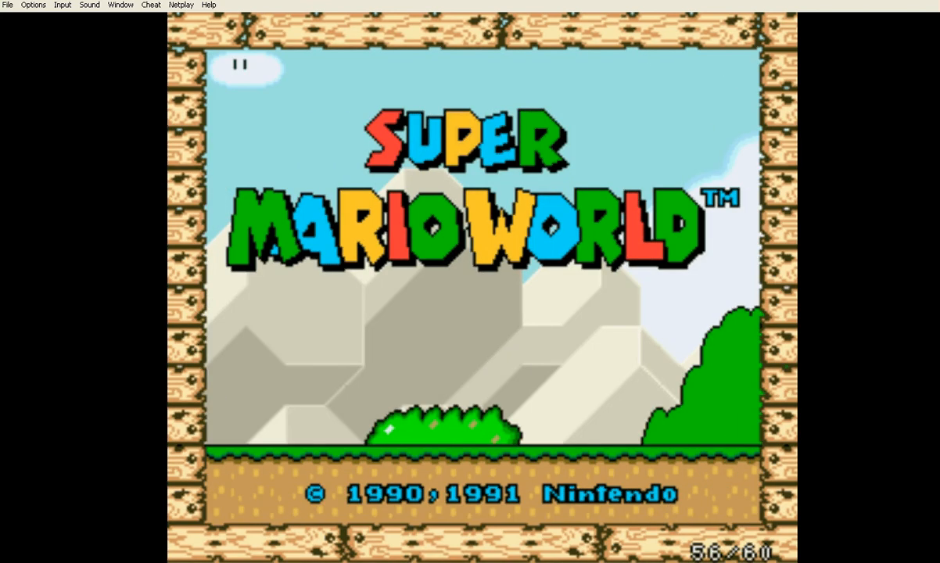
In the Snes9x emulator, start a one-player game, skip the welcome message and enter the level west of Yoshi's House
key("Return")
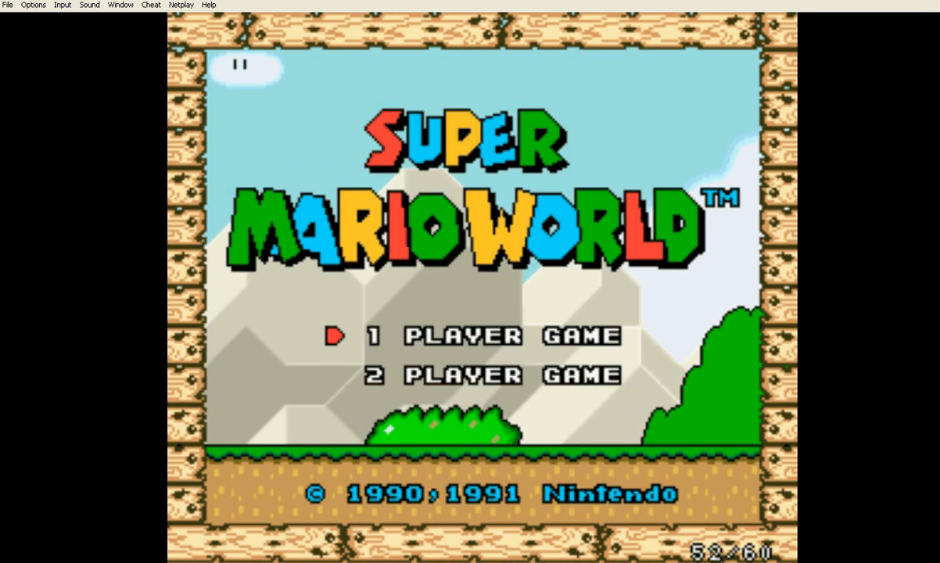
key("Return")
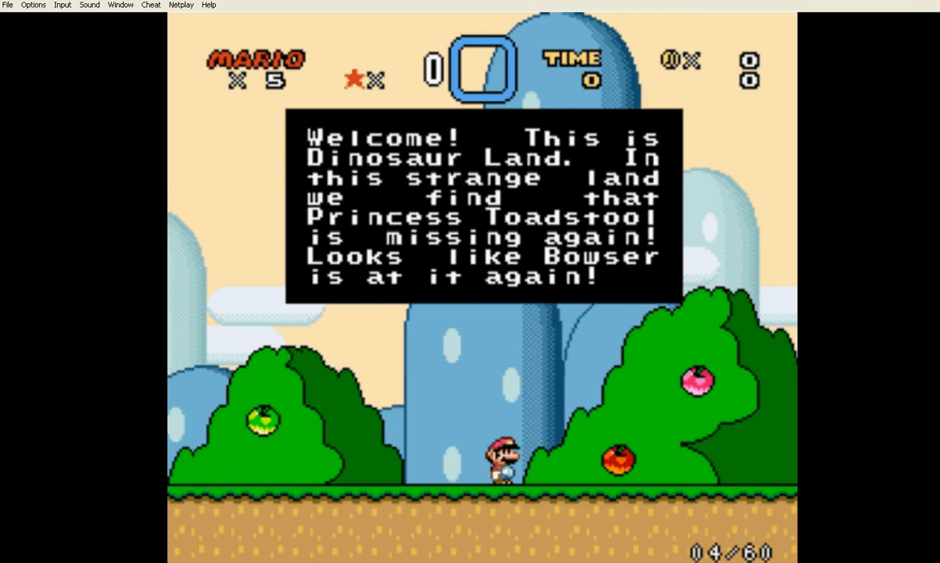
key("Return")
key("Tab")
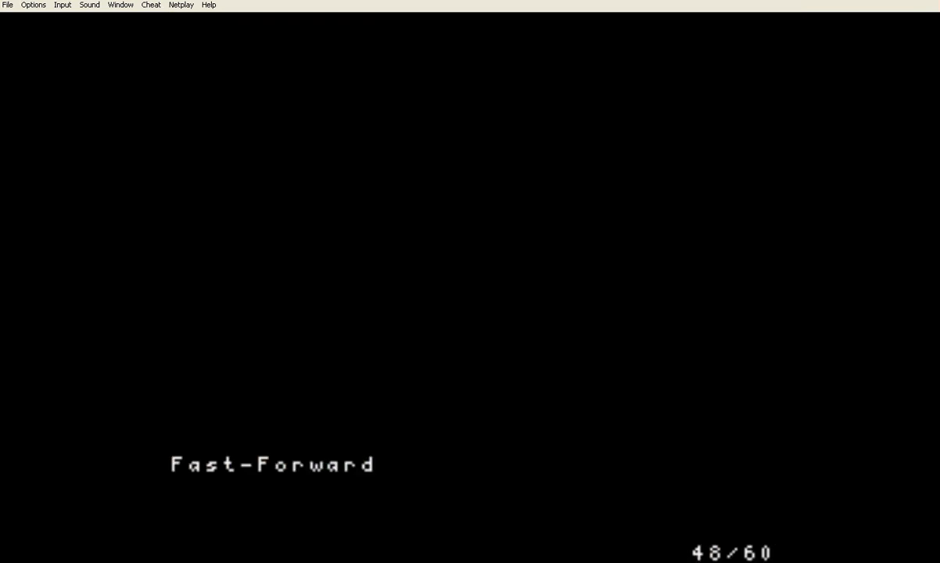
key("Left")
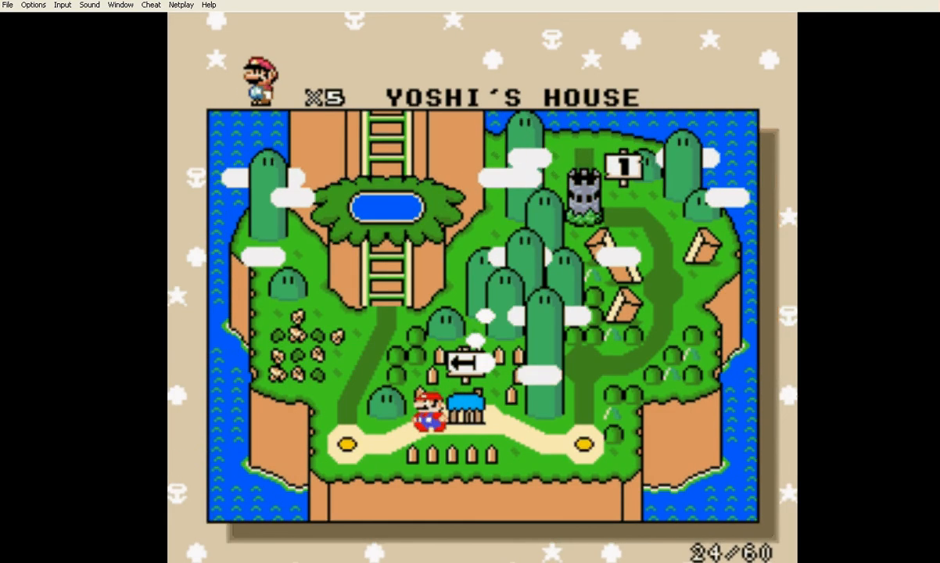
key("Return")
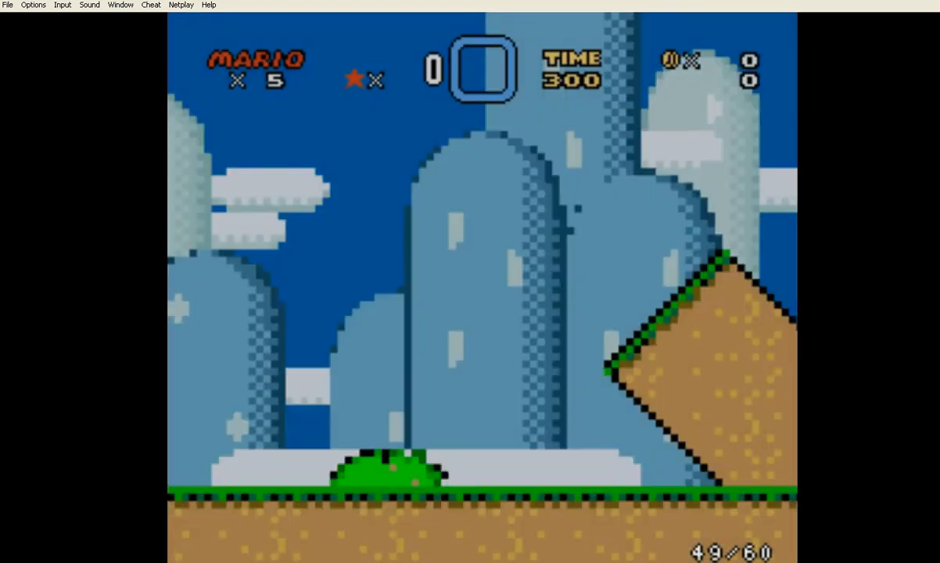
Play-test the level by running Mario past the slope, stomping the added Koopa and reaching the cement wall
key("Right")
key("Right")
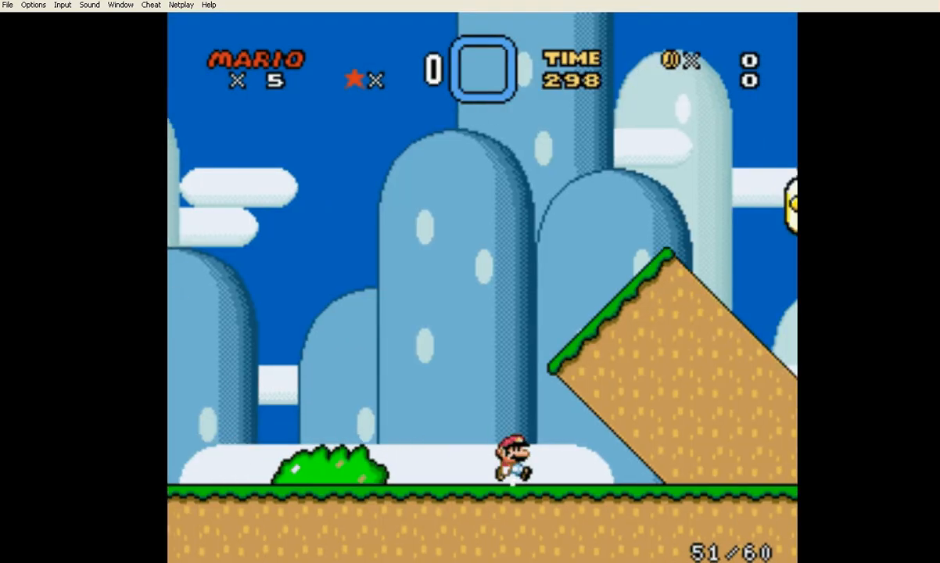
key("c")
key("Right")
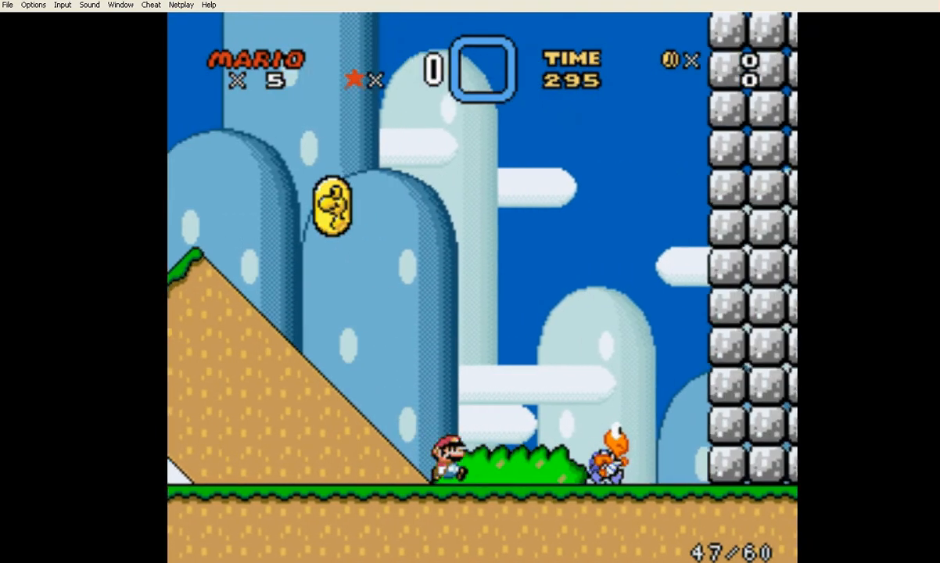
key("c")
key("Left")
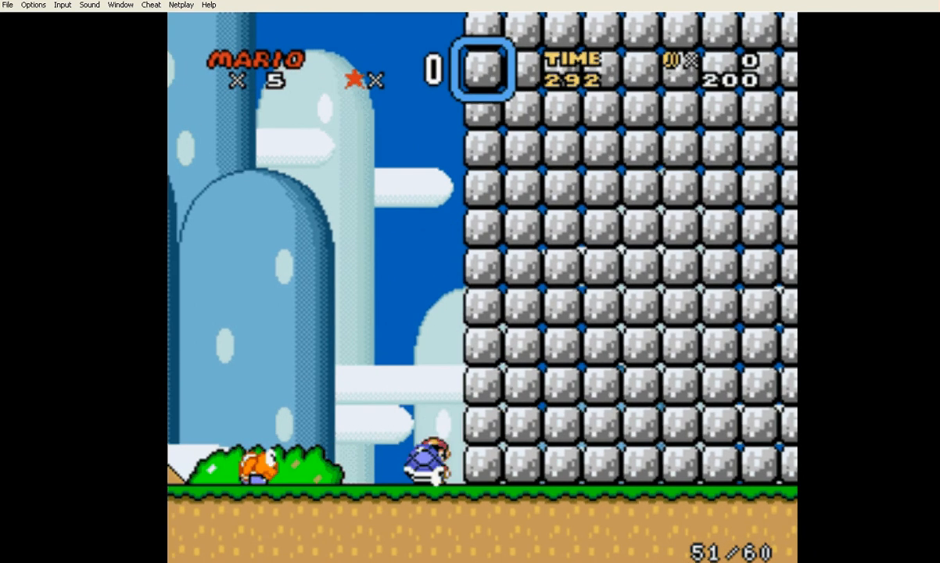
Carry the Koopa's shell back to the slope and collect the Yoshi coin above it
key("c")
key("Right")
key("Left")
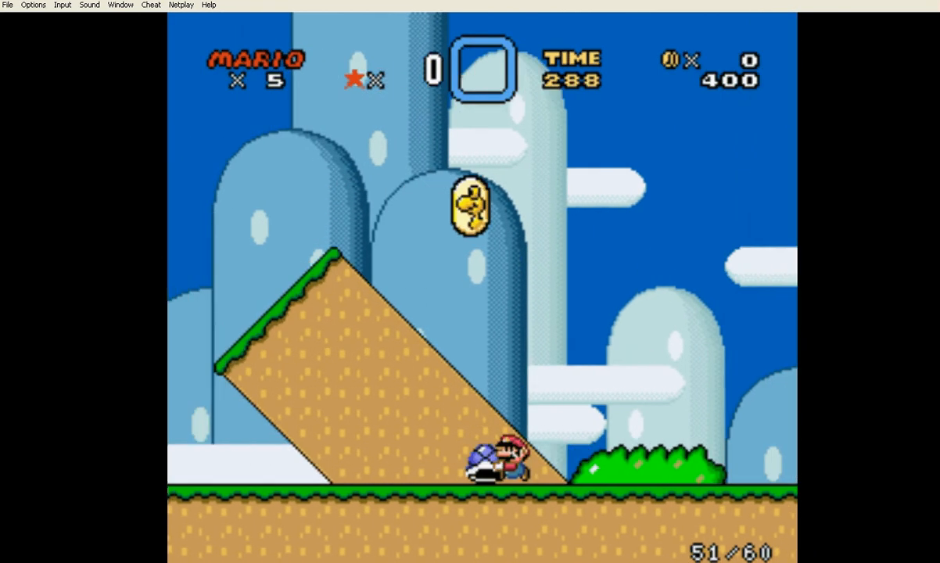
key("c")
key("Right")
key("c")
key("Left")
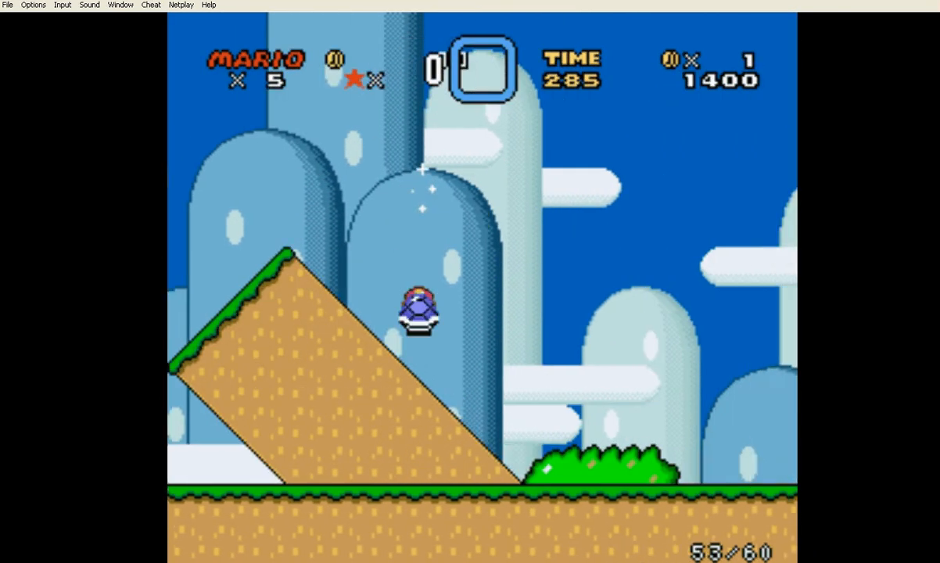
Run Mario back to the cement wall to check that it blocks the way, and switch back to Lunar Magic
key("Right")
key("c")
key("Left")
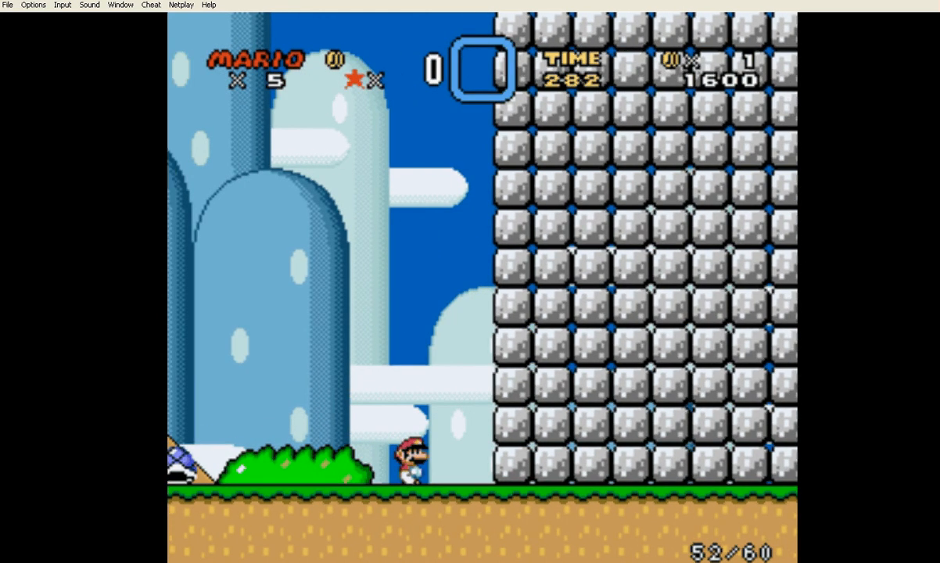
key("Right")
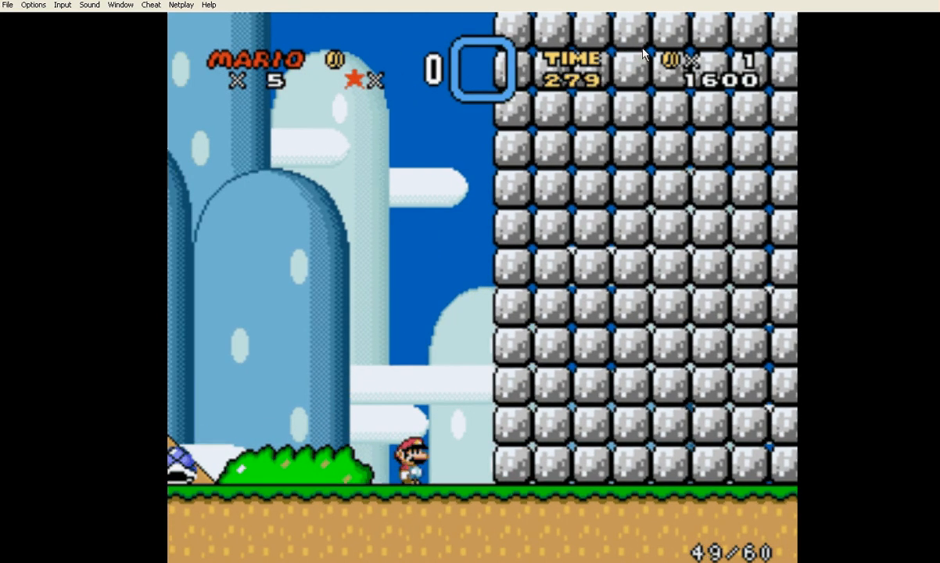
key("alt+Tab")
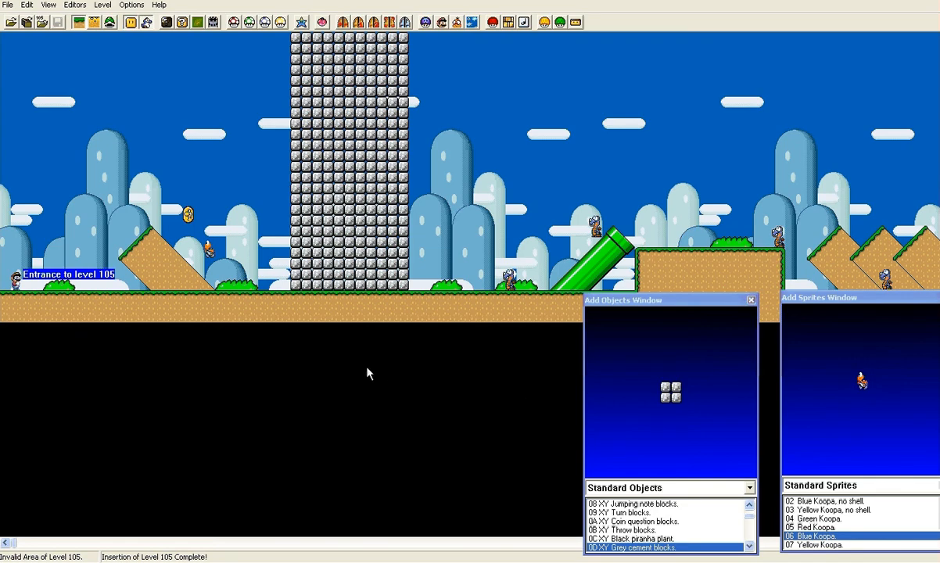